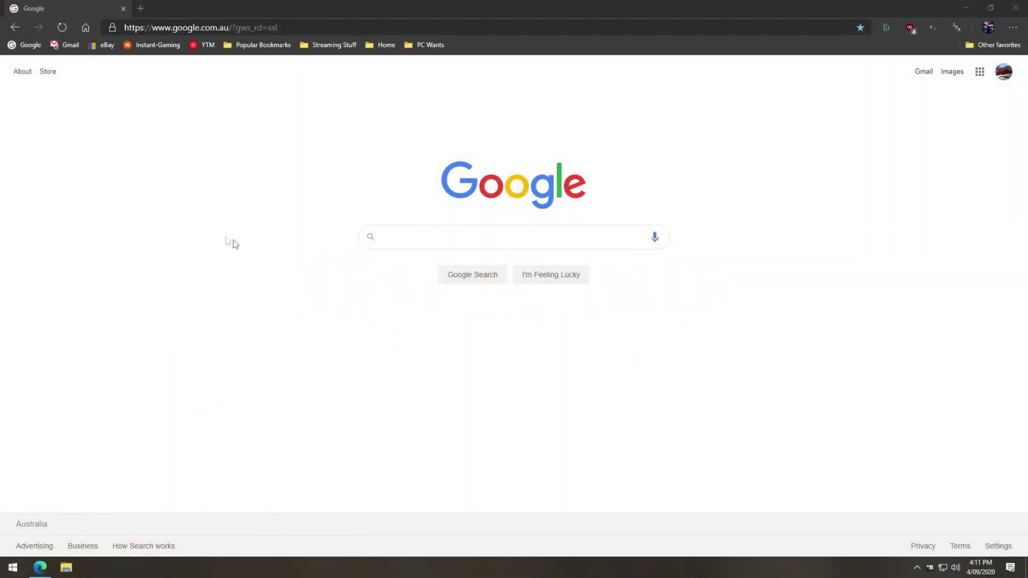
- Go to the Instant Gaming store site from the favorites bar
click(156, 45)
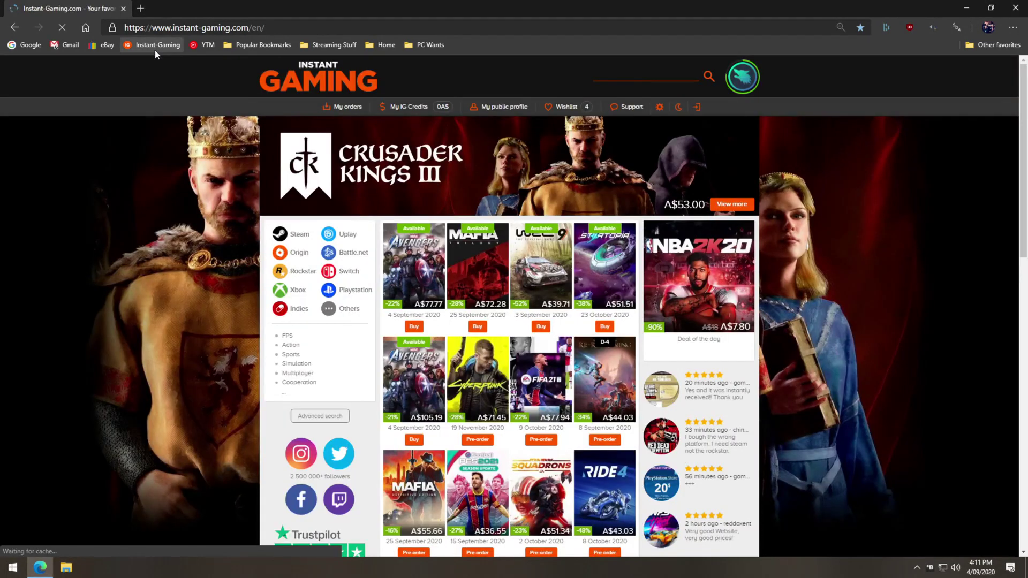
- Reveal and copy the Doom 64 key from My orders, then bring up the Start menu
click(342, 117)
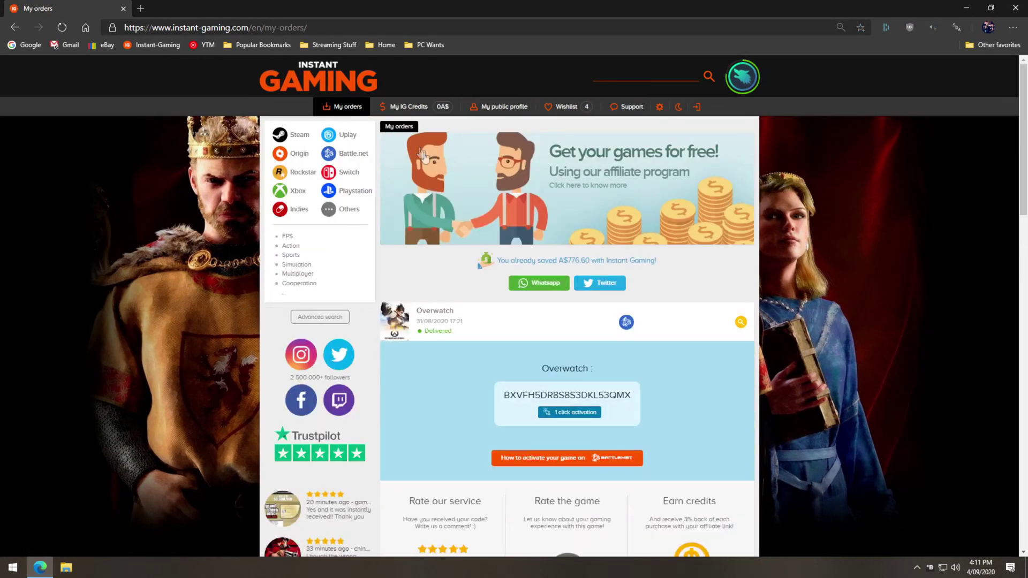
scroll(397, 382, down, 1)
scroll(390, 418, down, 2)
scroll(391, 418, down, 2)
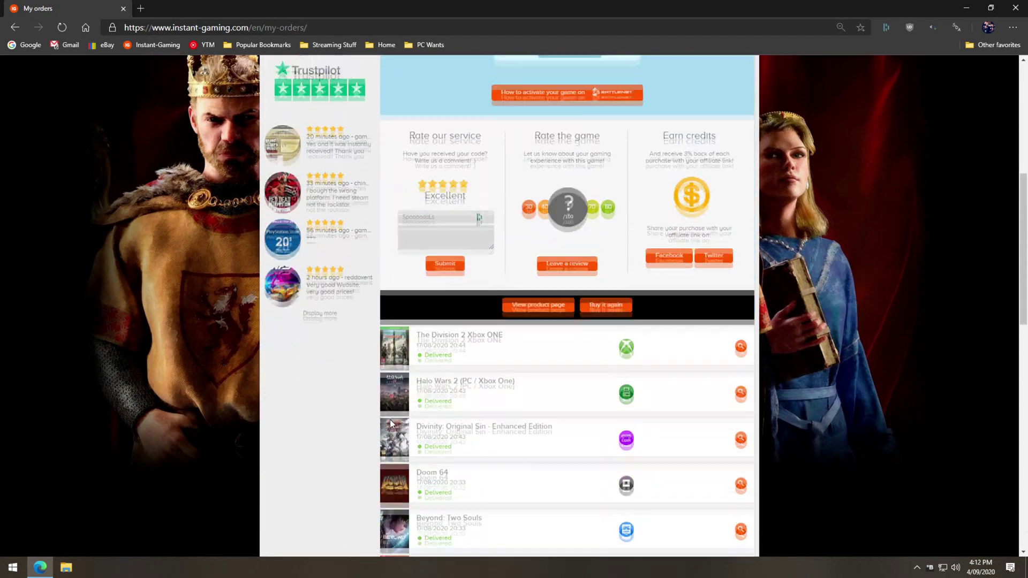
scroll(391, 425, down, 1)
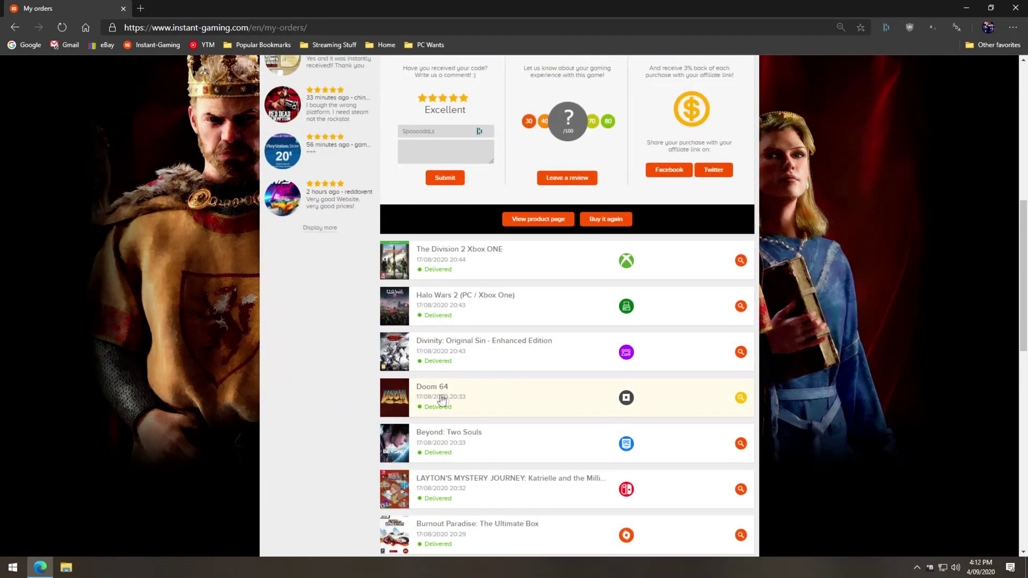
click(452, 397)
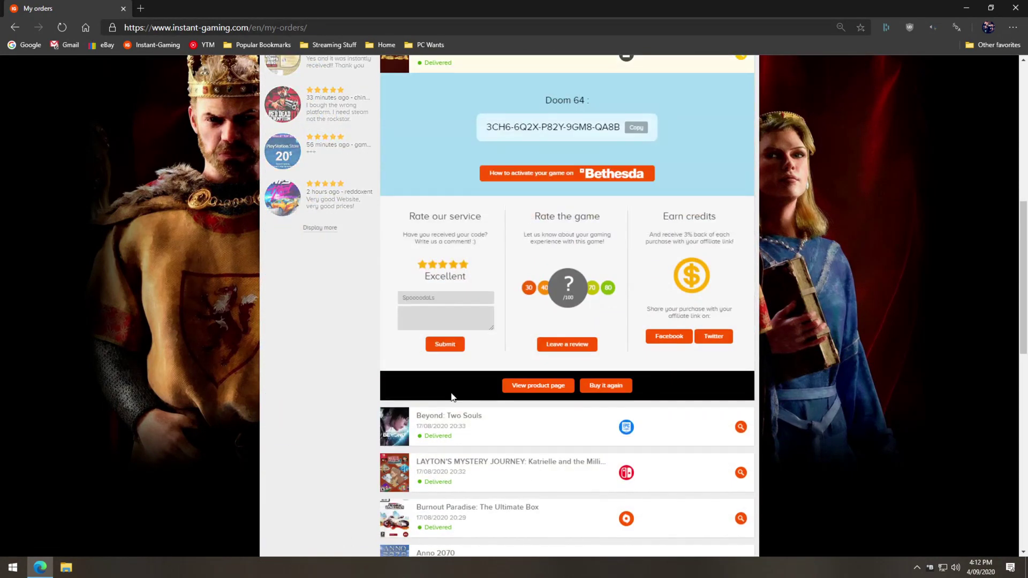
scroll(452, 393, up, 1)
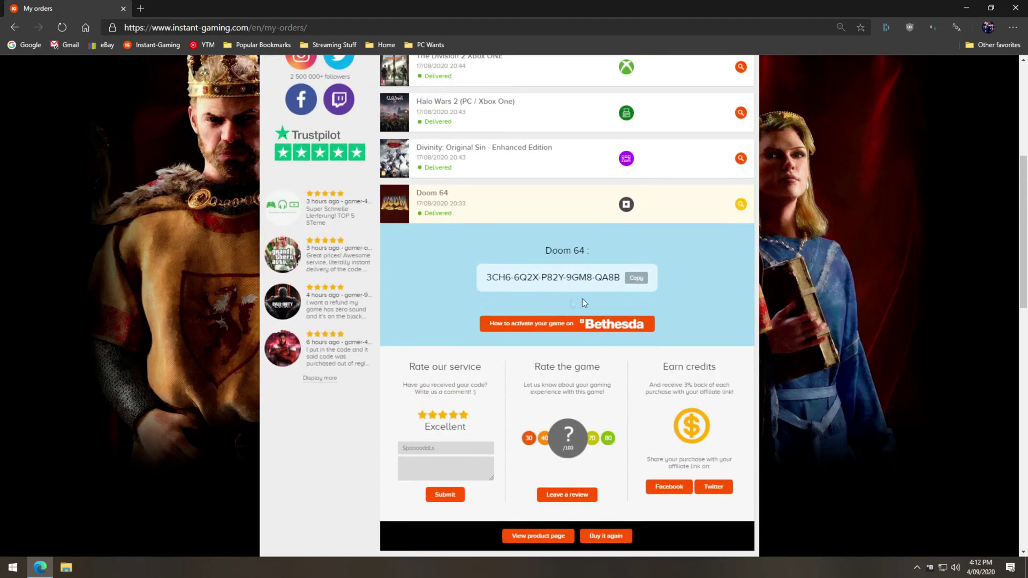
click(633, 281)
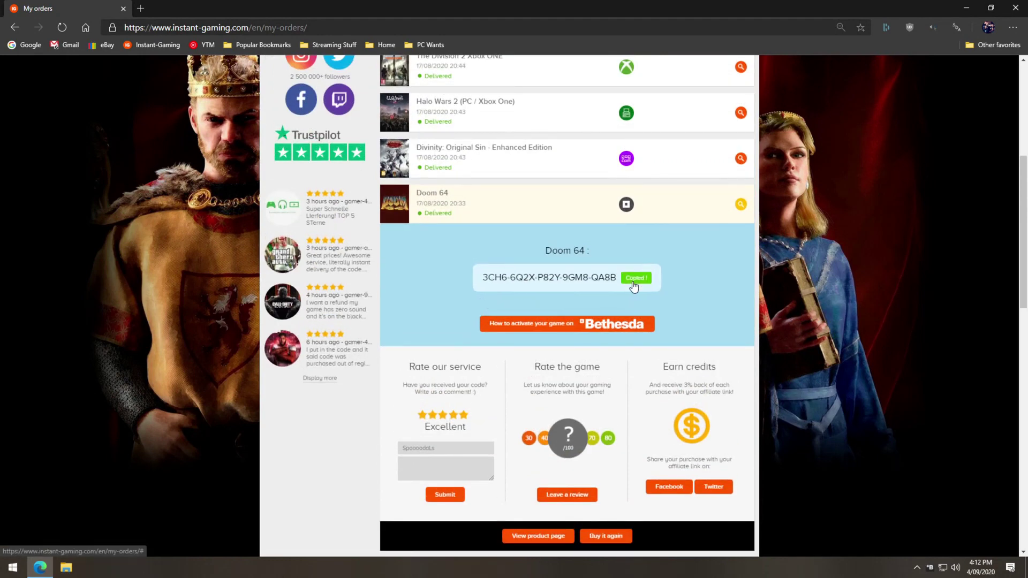
click(15, 568)
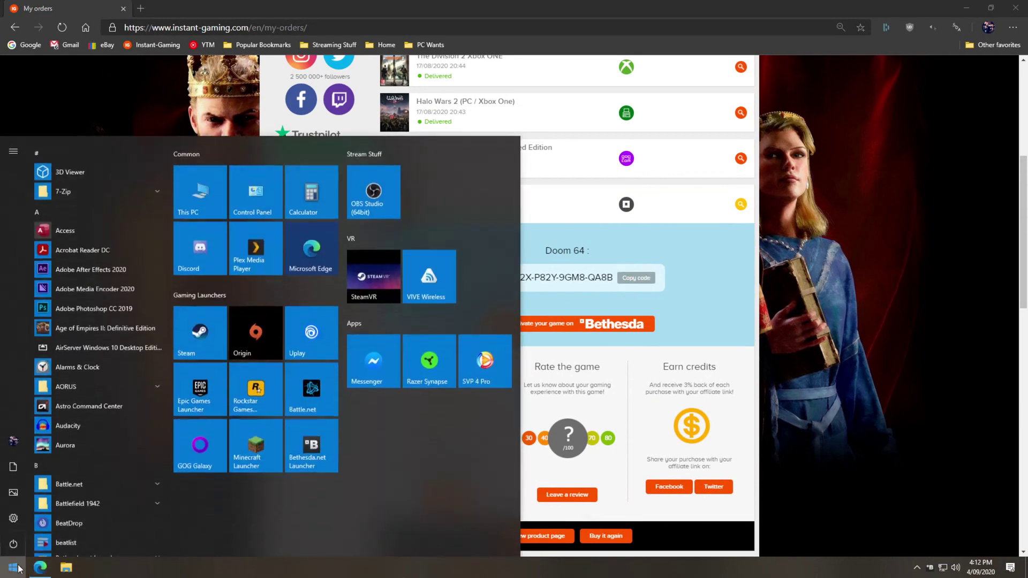
- Launch the Bethesda.net Launcher and show its main menu
click(322, 457)
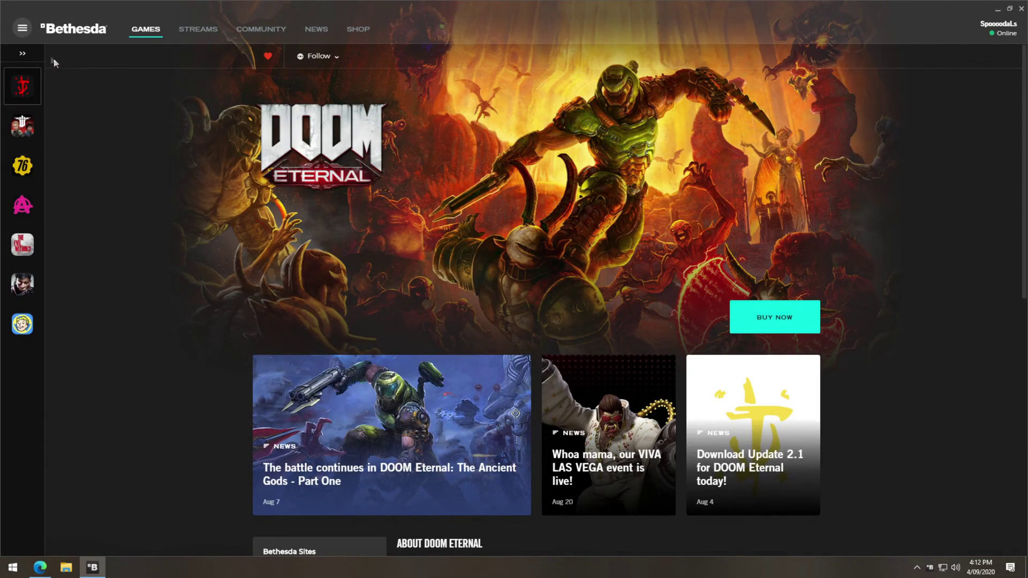
click(23, 33)
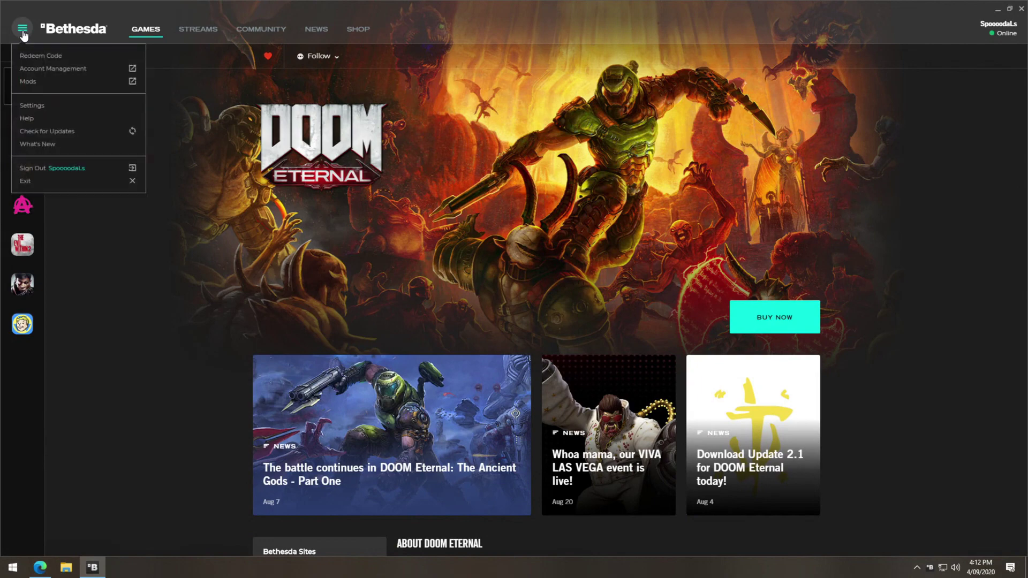
- Paste the copied Doom 64 key into Redeem Code and submit it
click(62, 65)
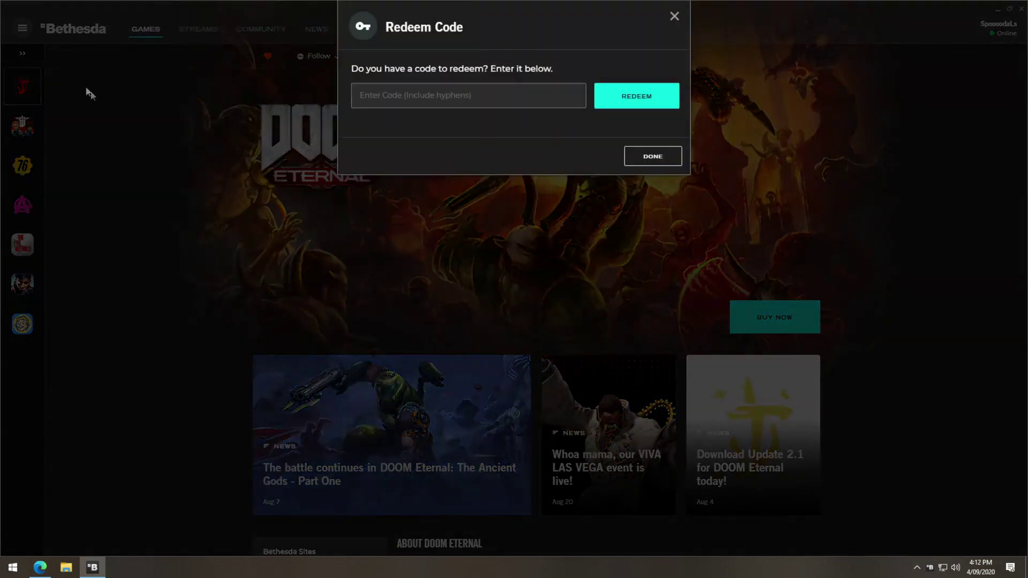
click(390, 97)
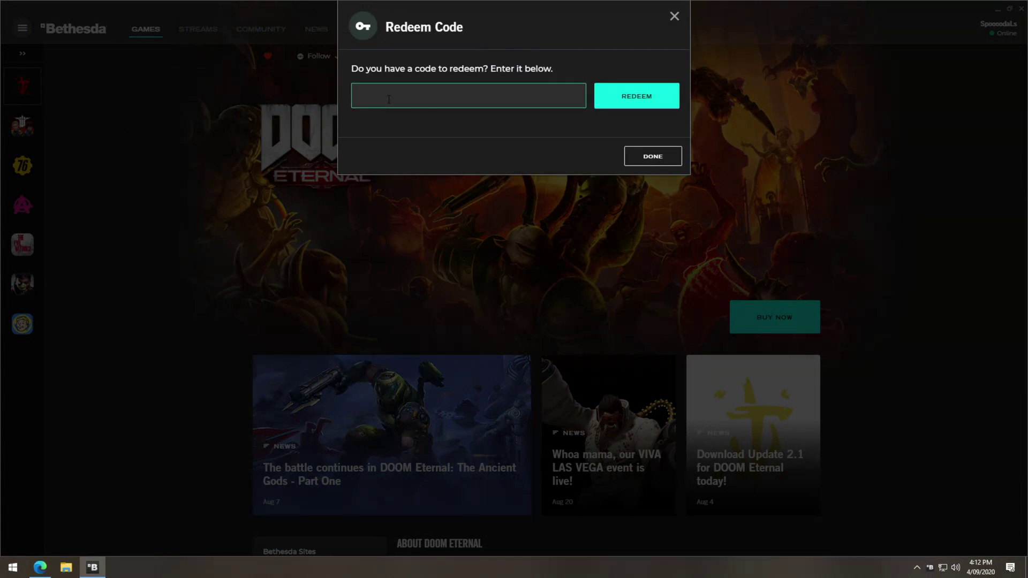
key(ctrl+v)
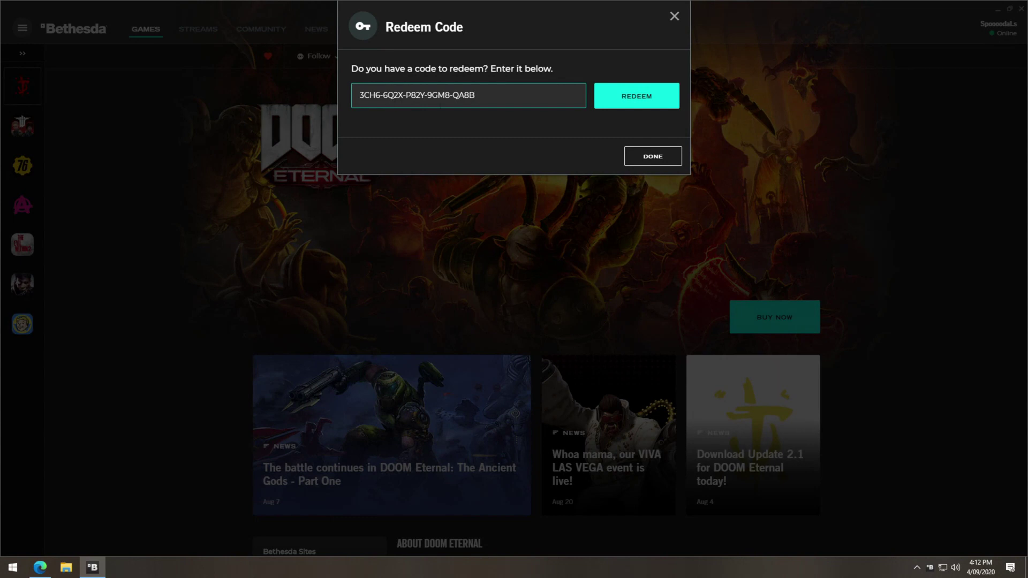
click(633, 100)
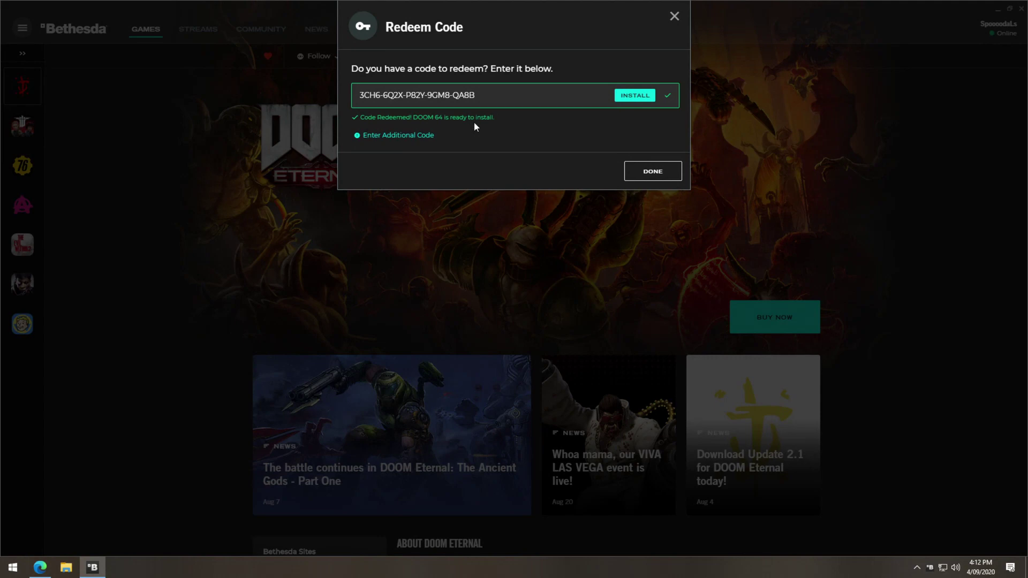
- Start installing Doom 64 once Code Redeemed appears
click(634, 100)
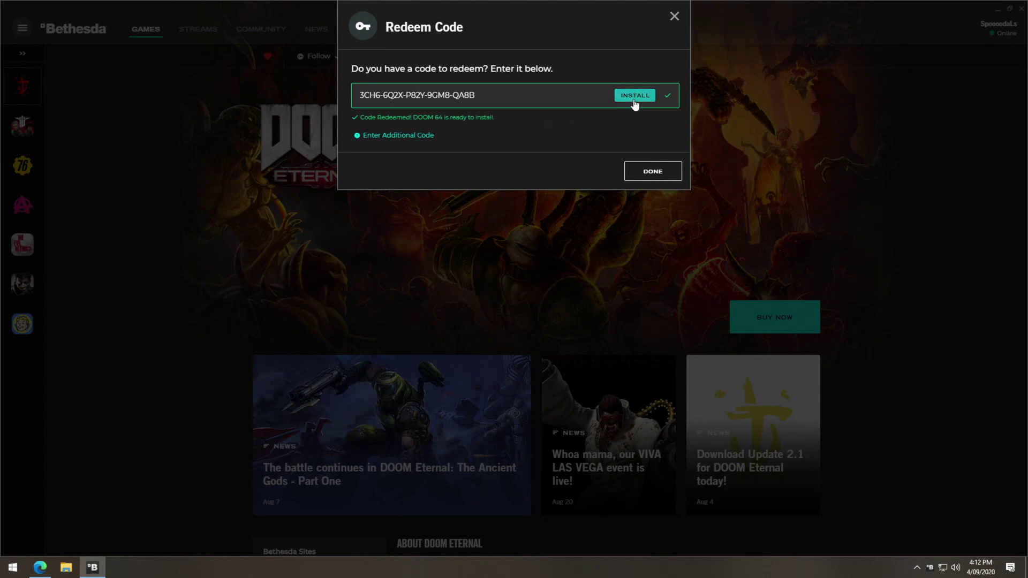